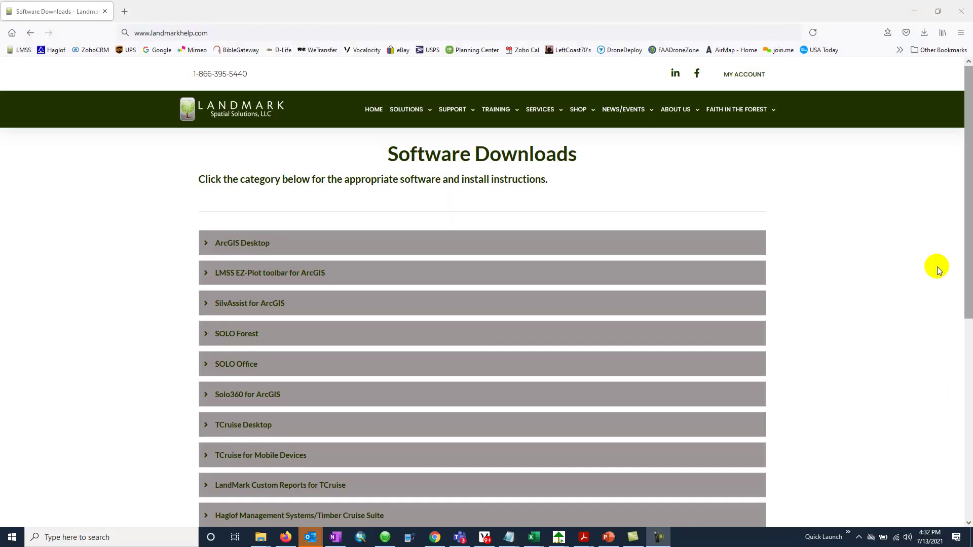
Go to landmarkhelp.com in Firefox and open its Software Downloads page
click(215, 32)
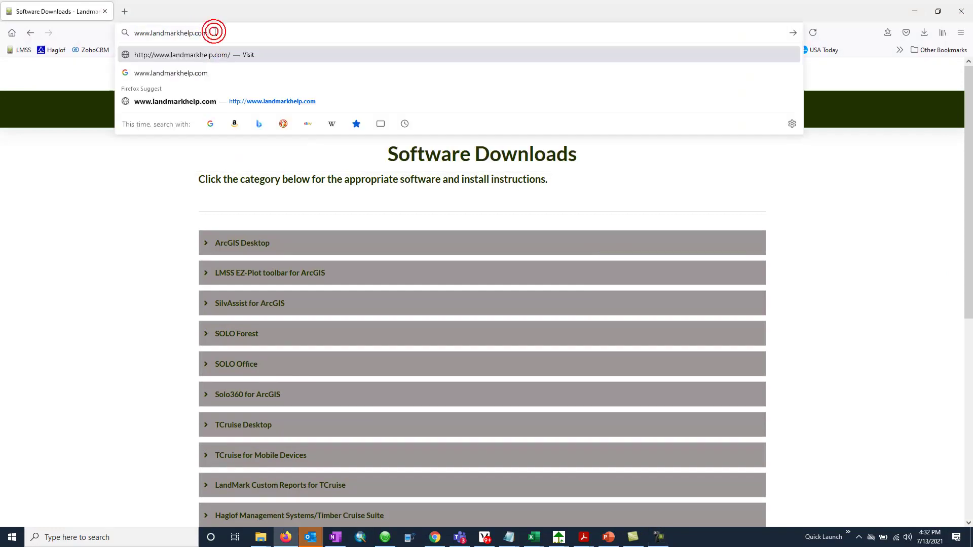
key(Return)
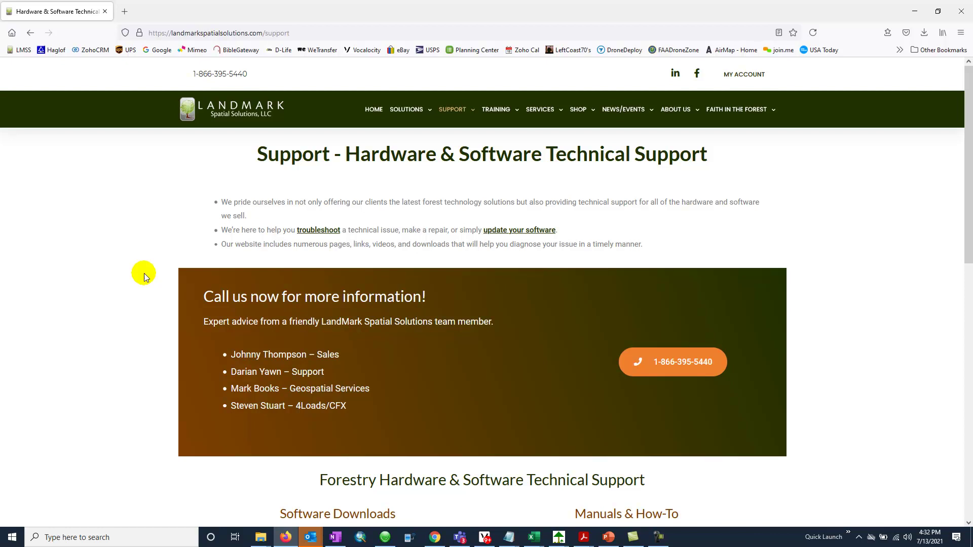
mouse_move(452, 109)
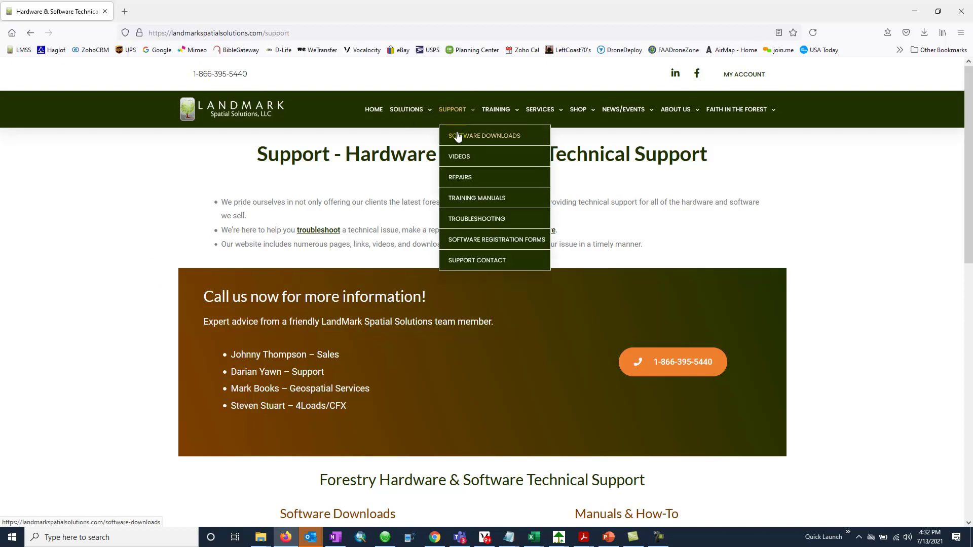
click(454, 135)
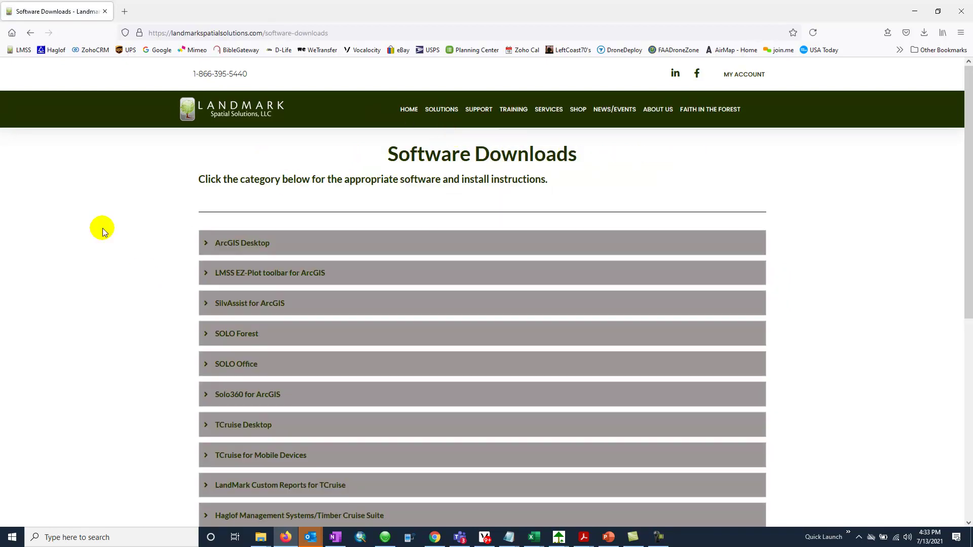
Expand the Mobile Device to PC Connection Utilities category to reveal the MyMobiler link
scroll(103, 228, down, 3)
scroll(102, 228, down, 2)
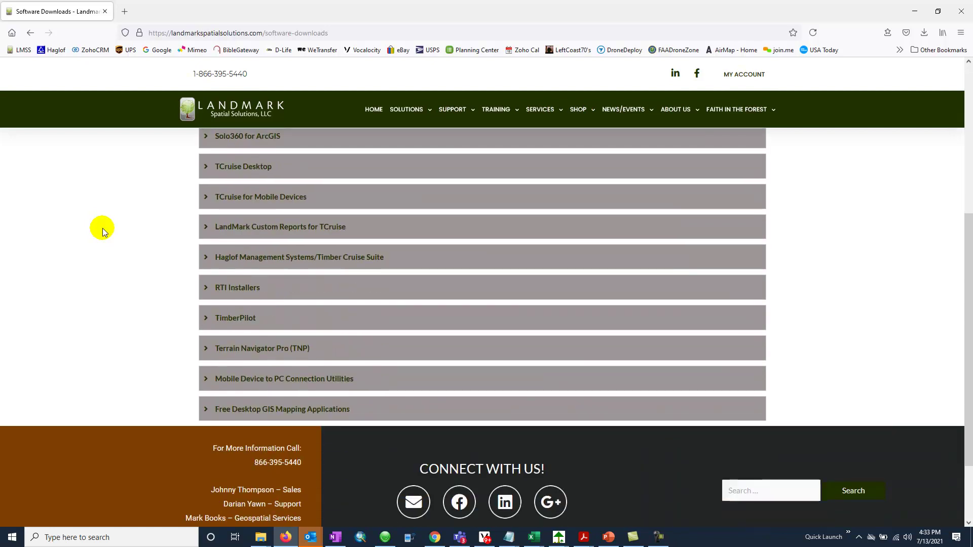
scroll(102, 228, up, 1)
scroll(102, 228, up, 4)
scroll(102, 228, down, 4)
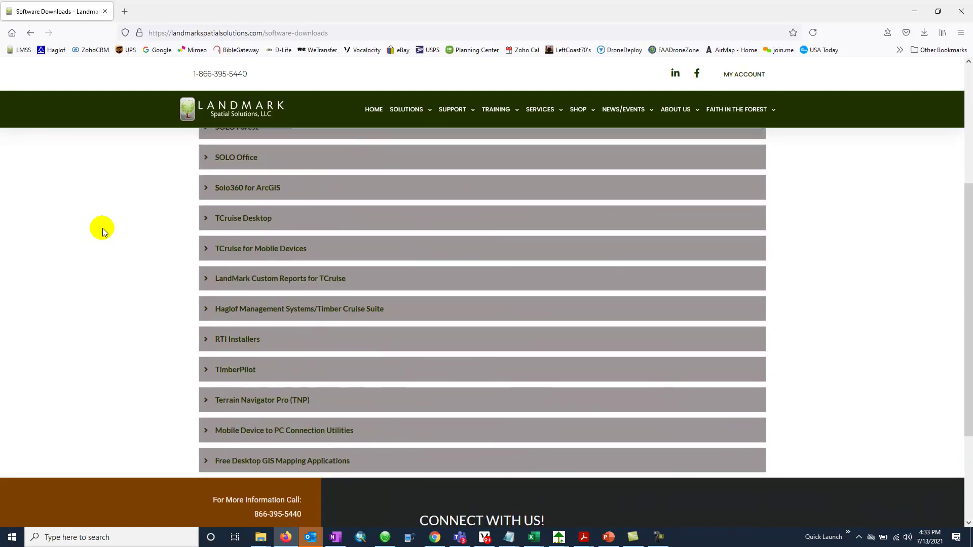
click(226, 435)
scroll(145, 397, down, 3)
scroll(144, 397, down, 2)
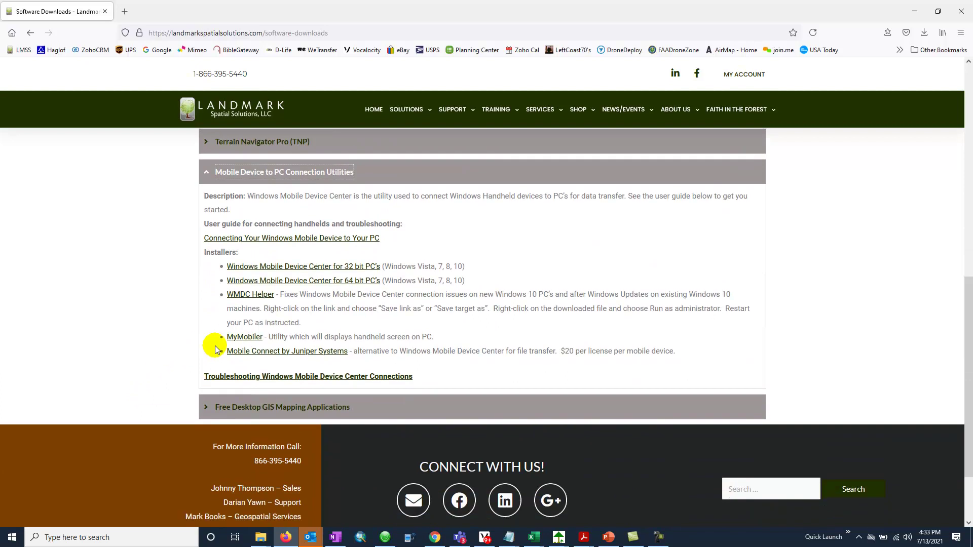
Save the MyMobiler download link into the Downloads folder via Save Link As
right_click(247, 341)
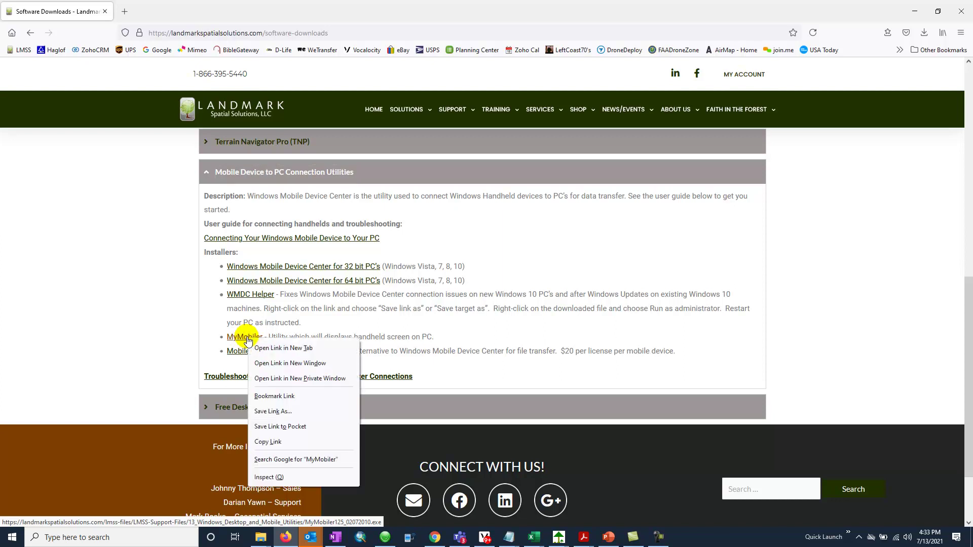
click(277, 412)
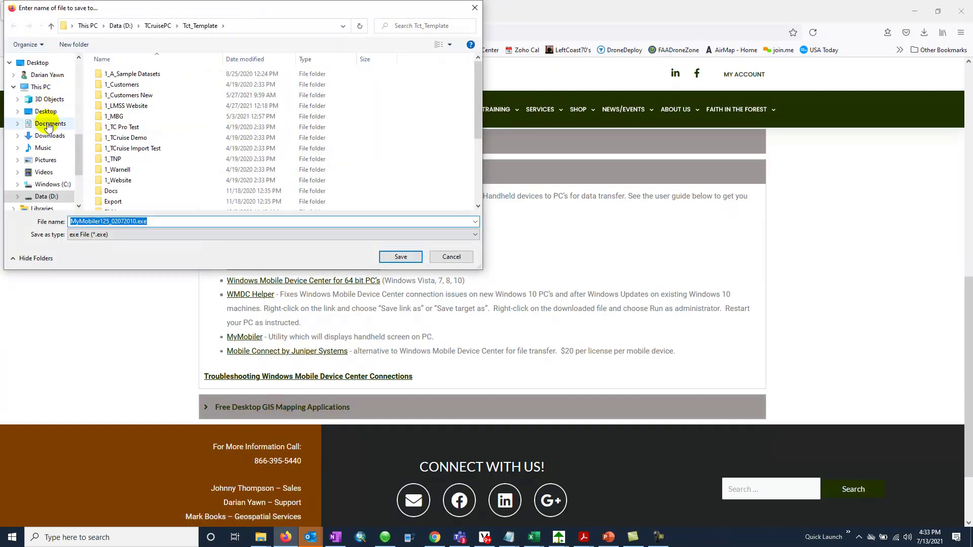
click(49, 136)
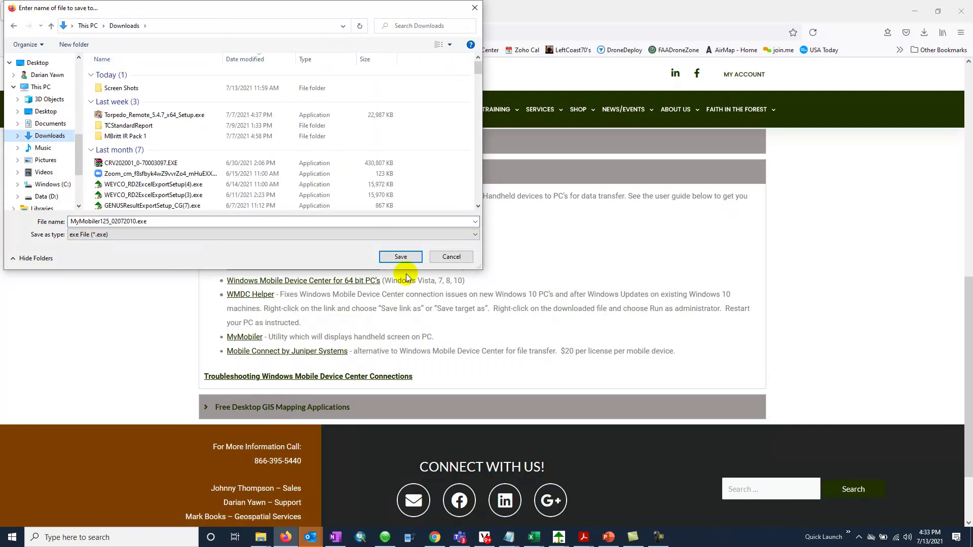
click(401, 256)
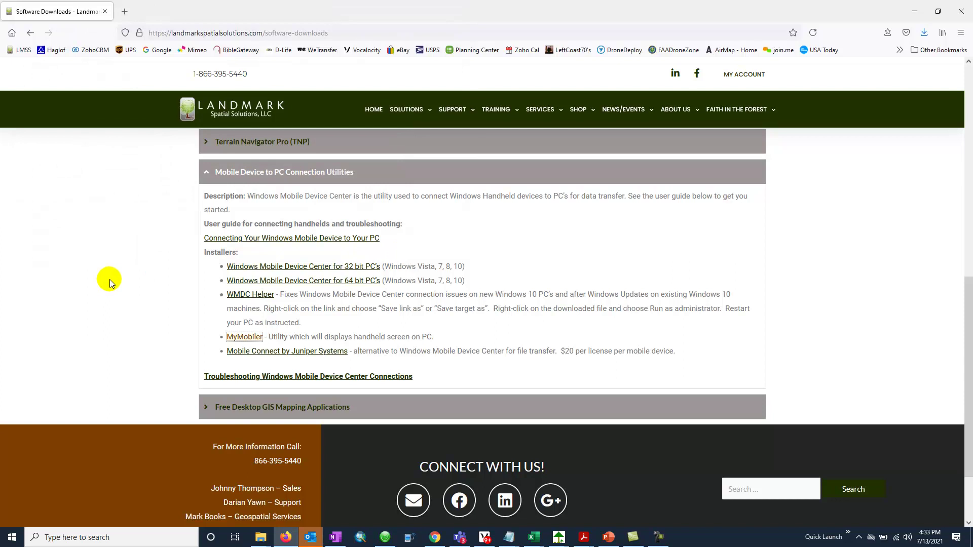
Run MyMobiler125_02072010.exe from the Downloads folder in File Explorer
click(915, 12)
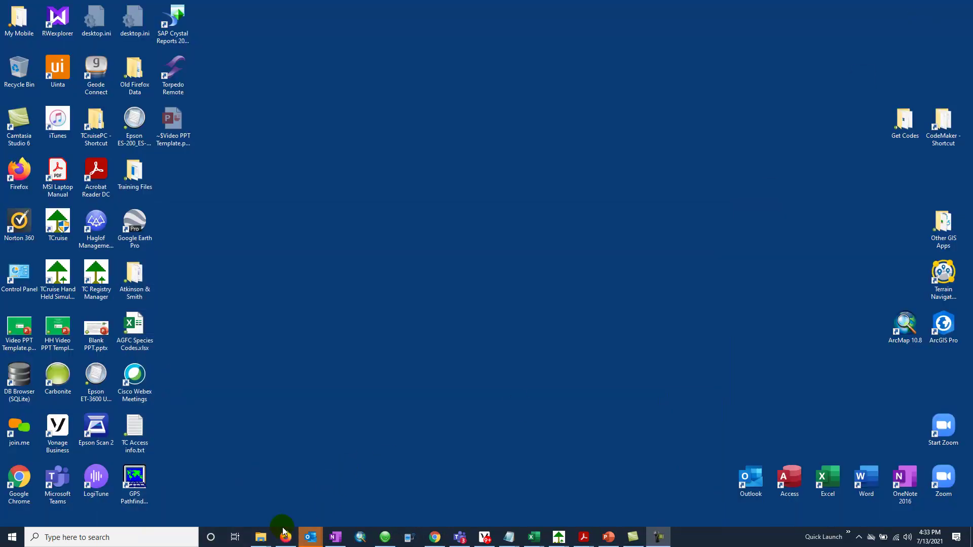
mouse_move(260, 537)
click(371, 493)
click(45, 81)
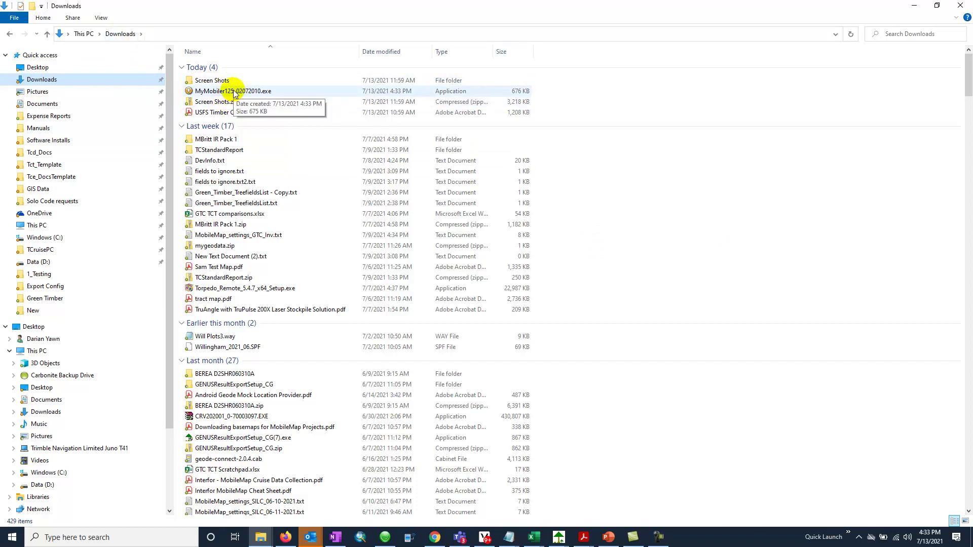
mouse_move(233, 91)
click(245, 94)
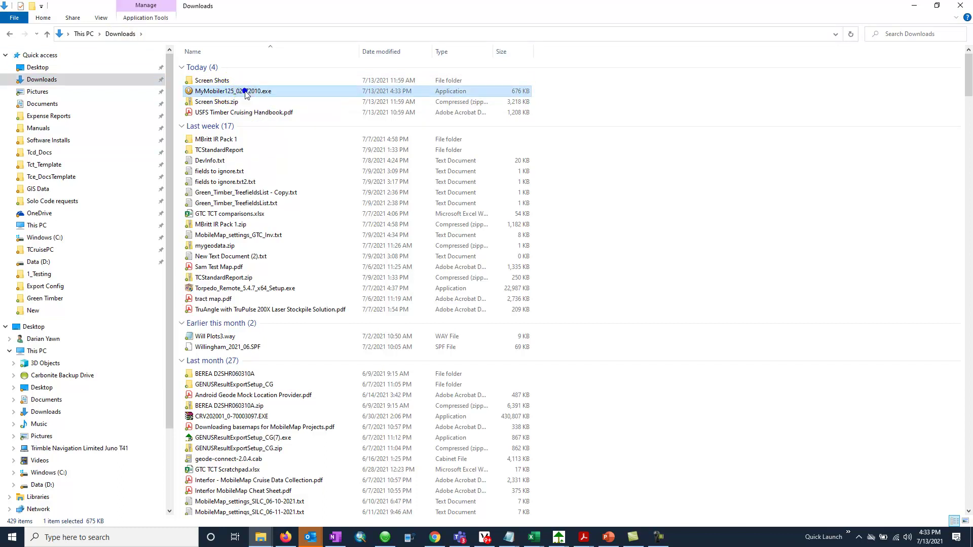
right_click(246, 92)
click(275, 95)
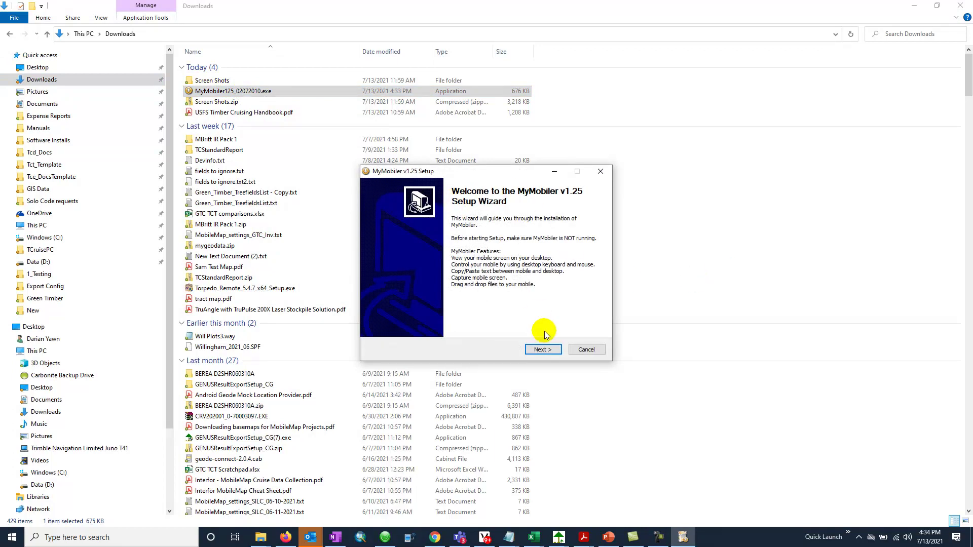
Complete the MyMobiler v1.25 setup through Next, I Agree, Install and Finish
click(544, 349)
click(543, 350)
click(544, 349)
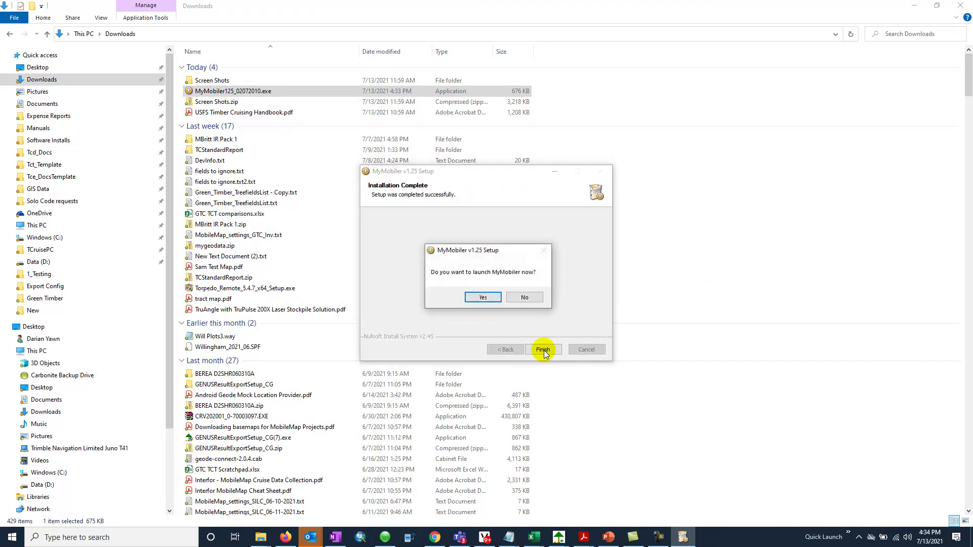
click(479, 297)
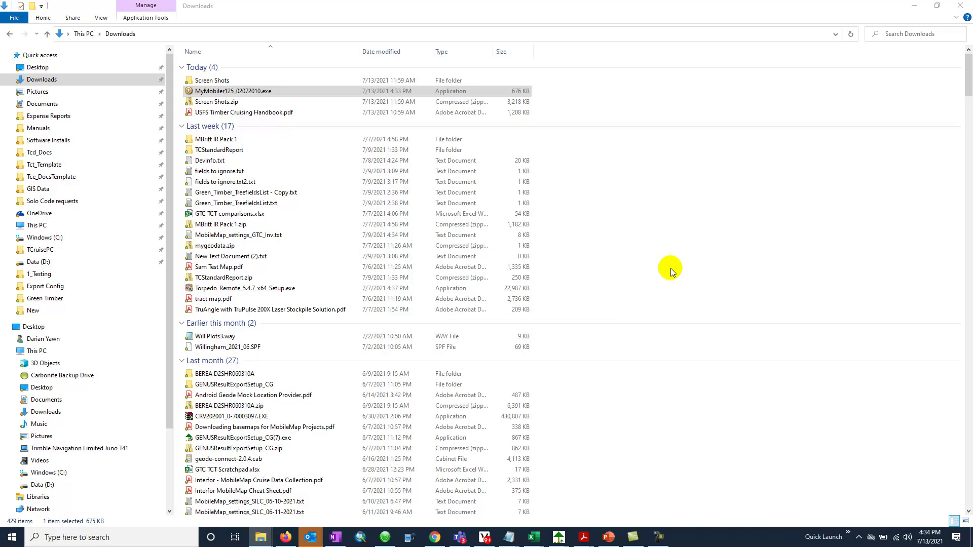
Connect the handheld in Windows Mobile Device Center without setting it up, then minimize it
click(913, 8)
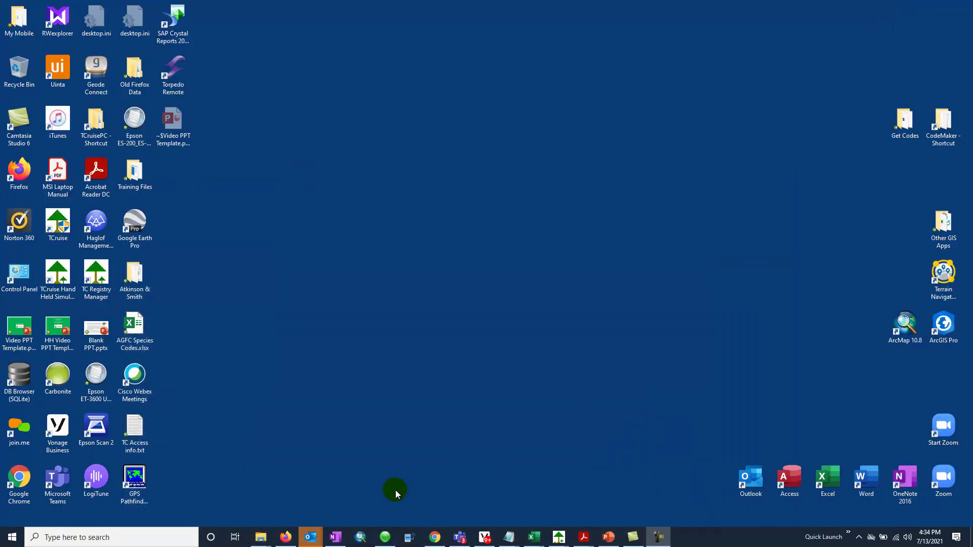
click(384, 541)
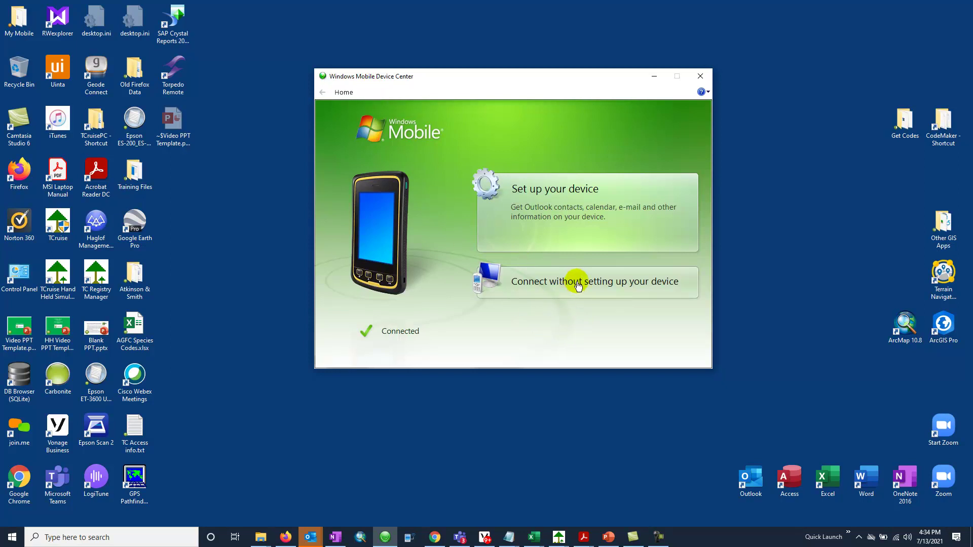
click(576, 282)
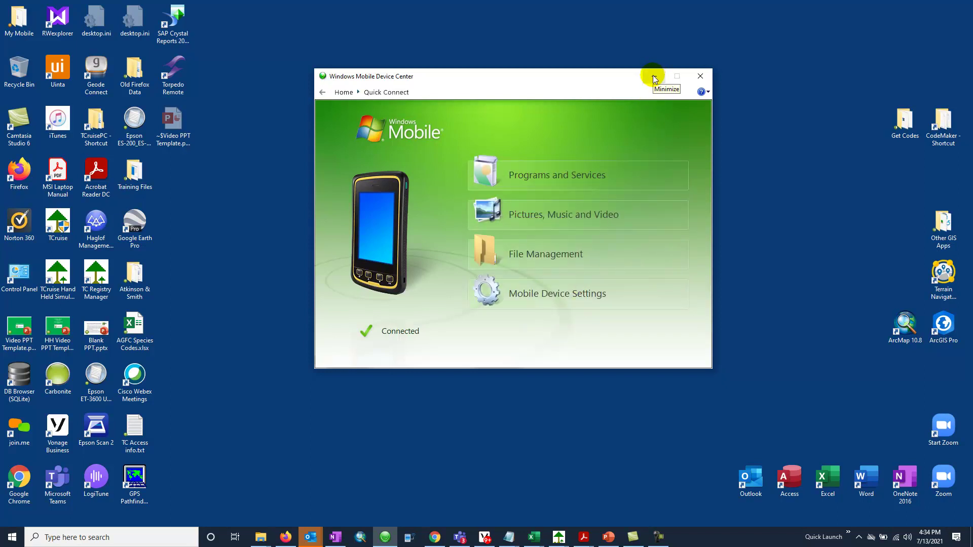
click(654, 77)
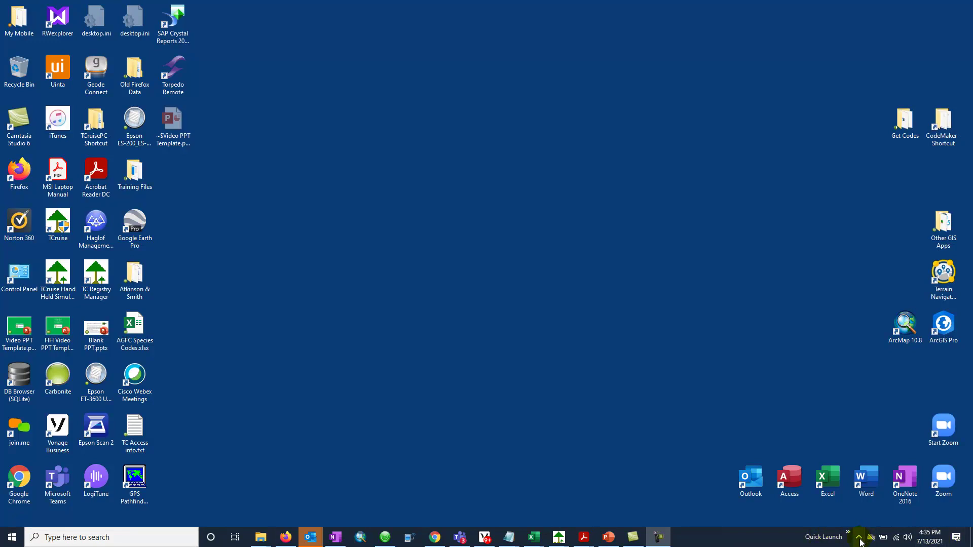
Choose Open Mobiler from the MyMobiler tray icon to mirror the handheld's Today screen
click(860, 540)
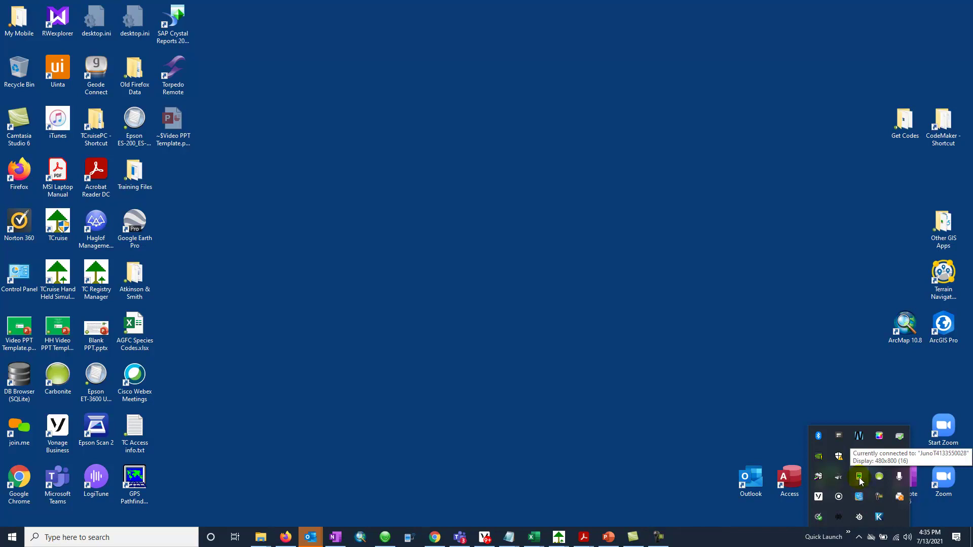
right_click(859, 482)
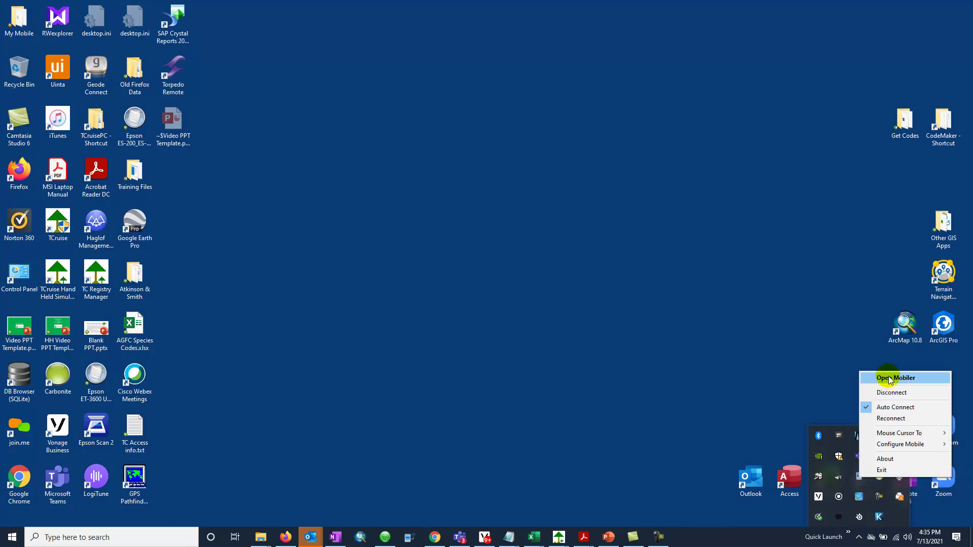
click(890, 378)
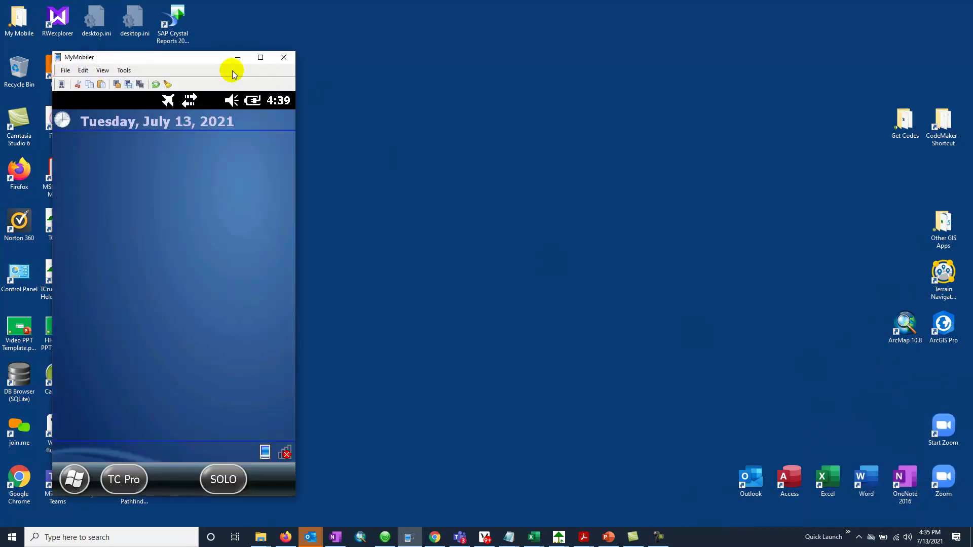
Move the MyMobiler window toward the centre and zoom the mirrored screen in twice
drag(195, 59, 547, 32)
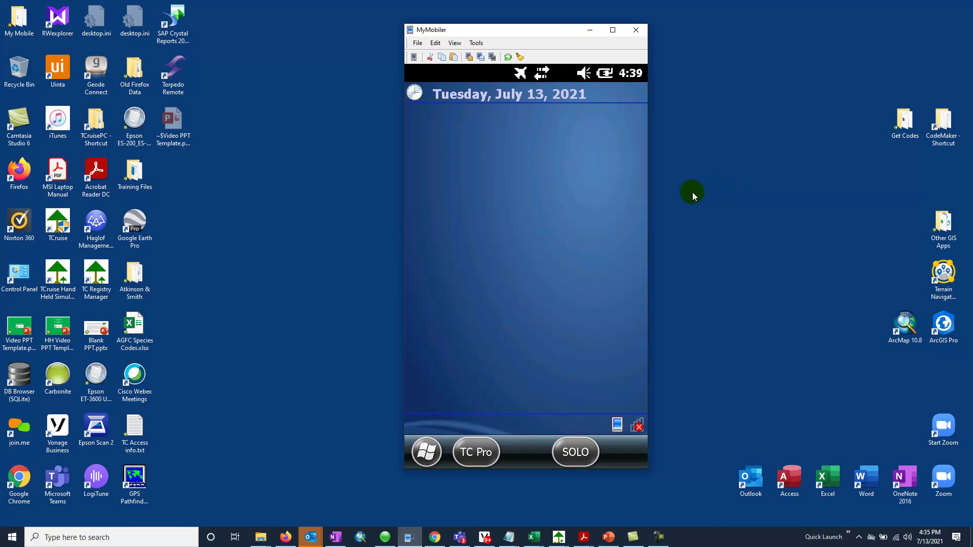
click(454, 43)
mouse_move(466, 92)
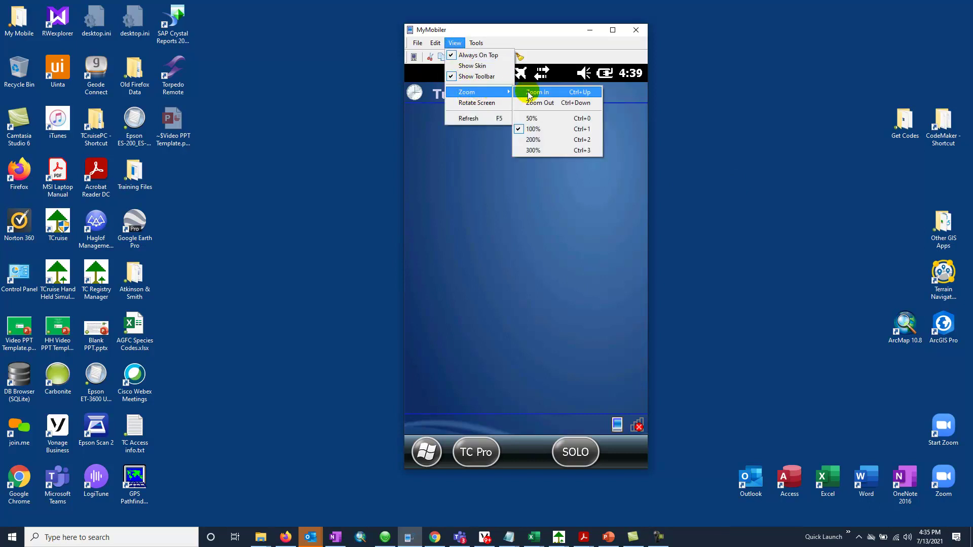
click(530, 93)
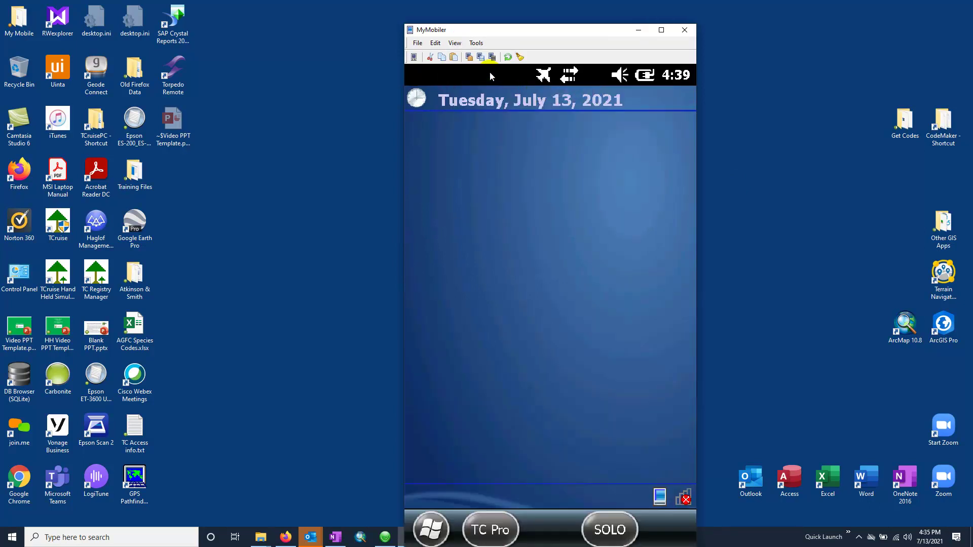
click(455, 42)
mouse_move(466, 92)
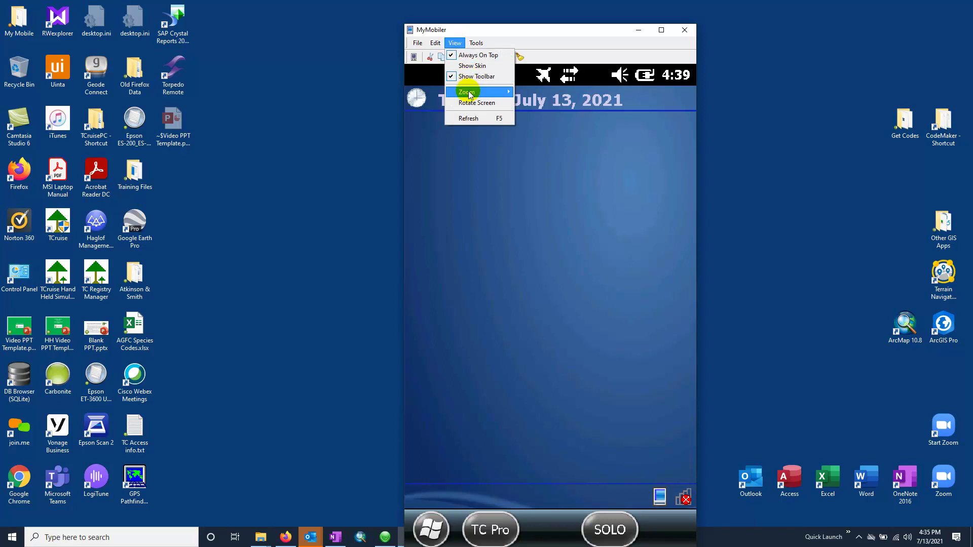
click(537, 94)
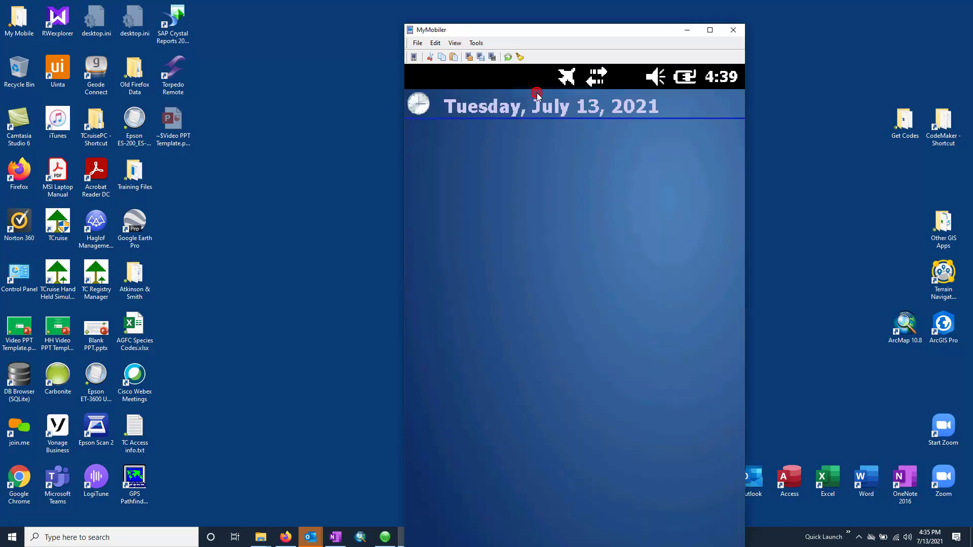
Zoom the mirrored screen back out to its original size and nudge the window into place
click(454, 43)
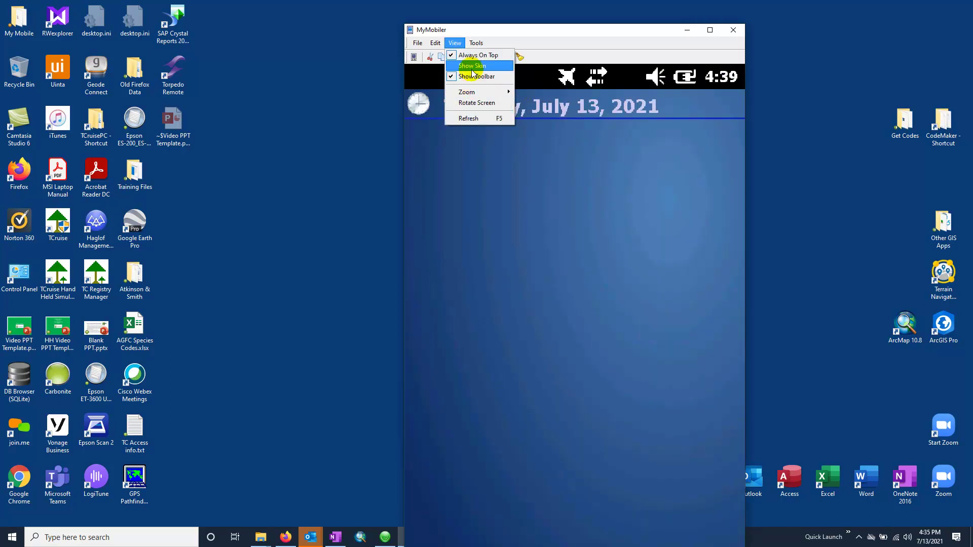
mouse_move(467, 93)
click(540, 104)
click(452, 40)
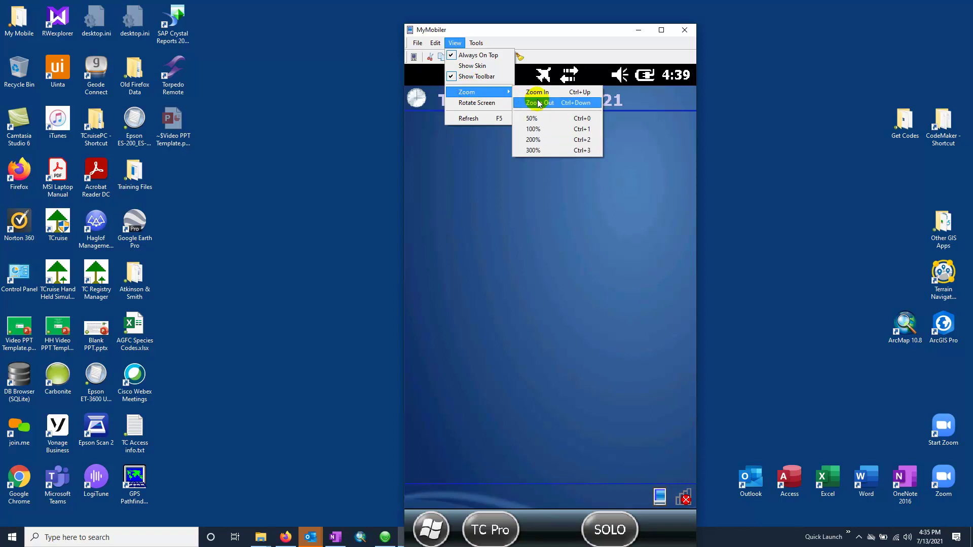
click(539, 103)
drag(534, 32, 515, 47)
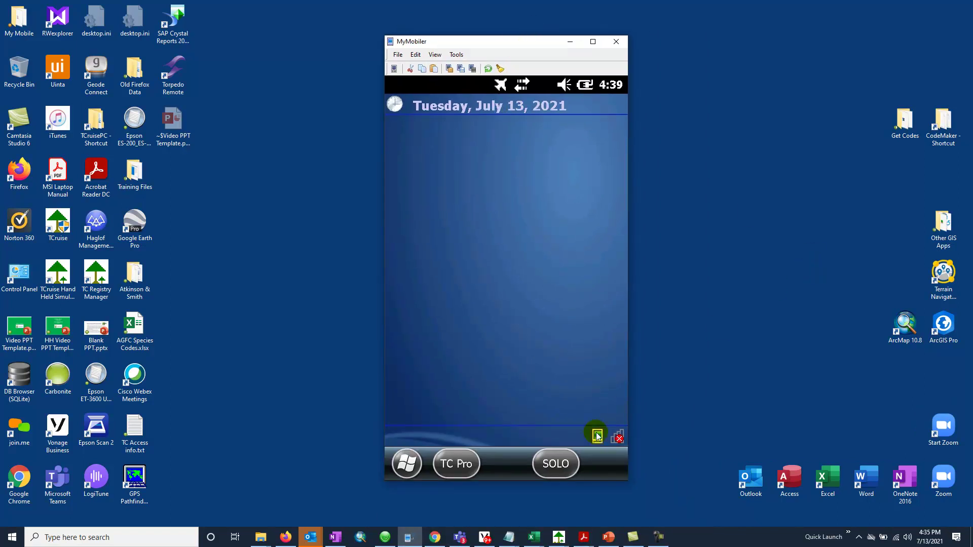
click(405, 463)
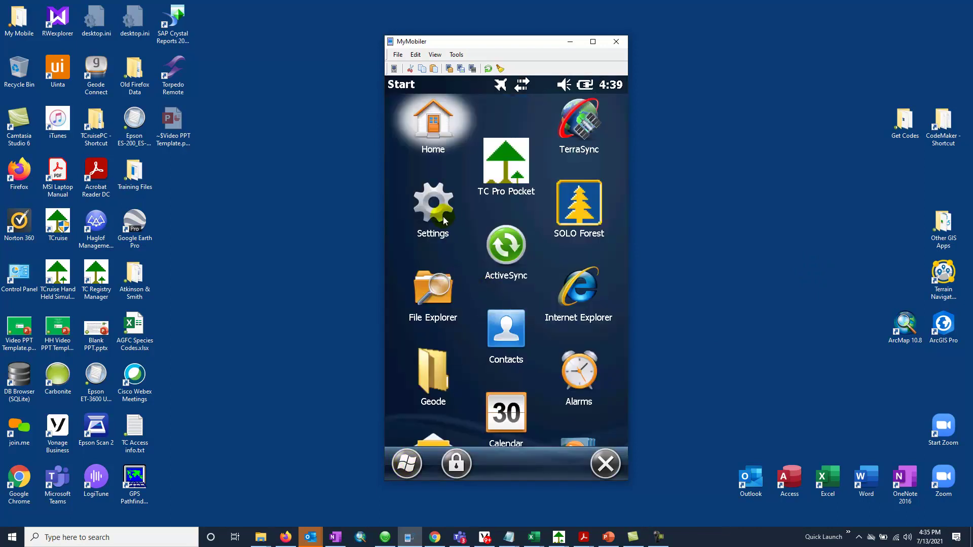
click(425, 288)
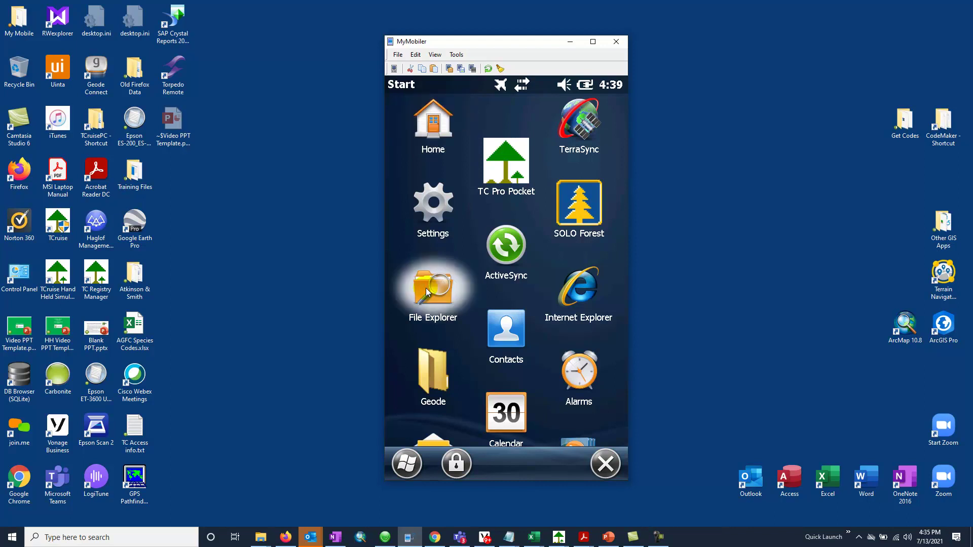
click(425, 288)
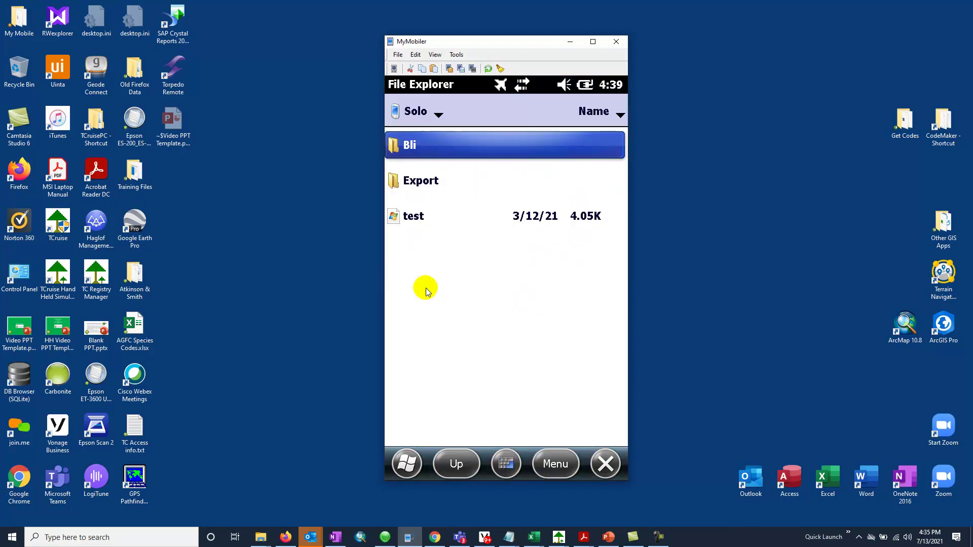
click(606, 463)
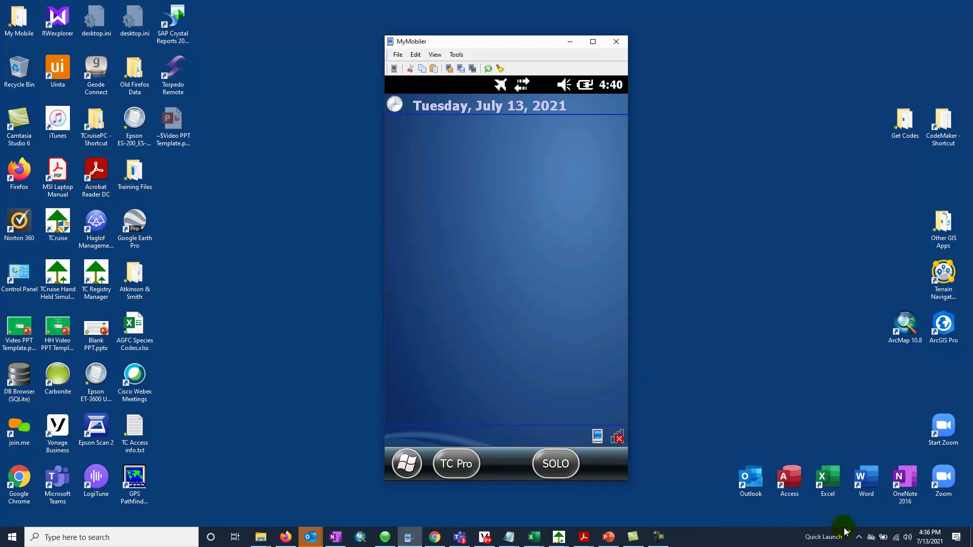
click(858, 537)
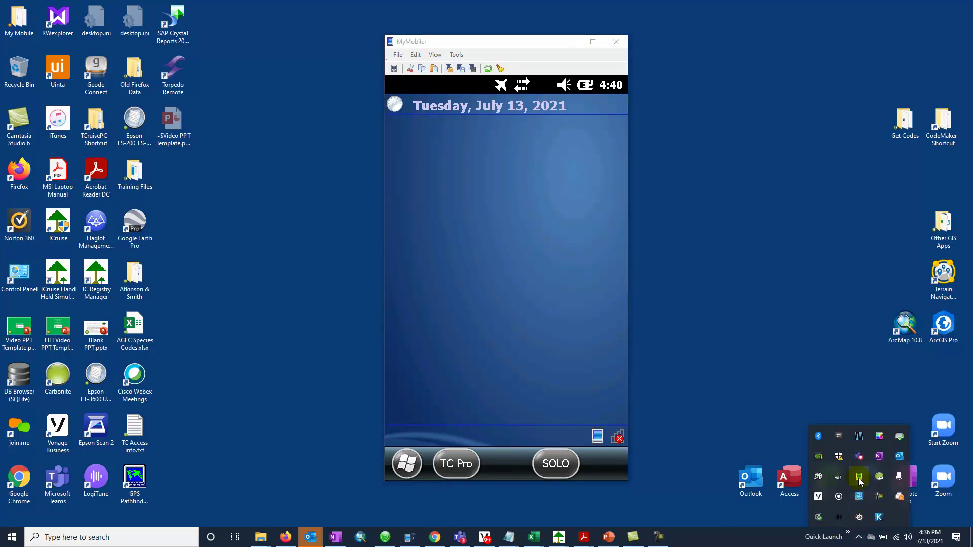
right_click(859, 495)
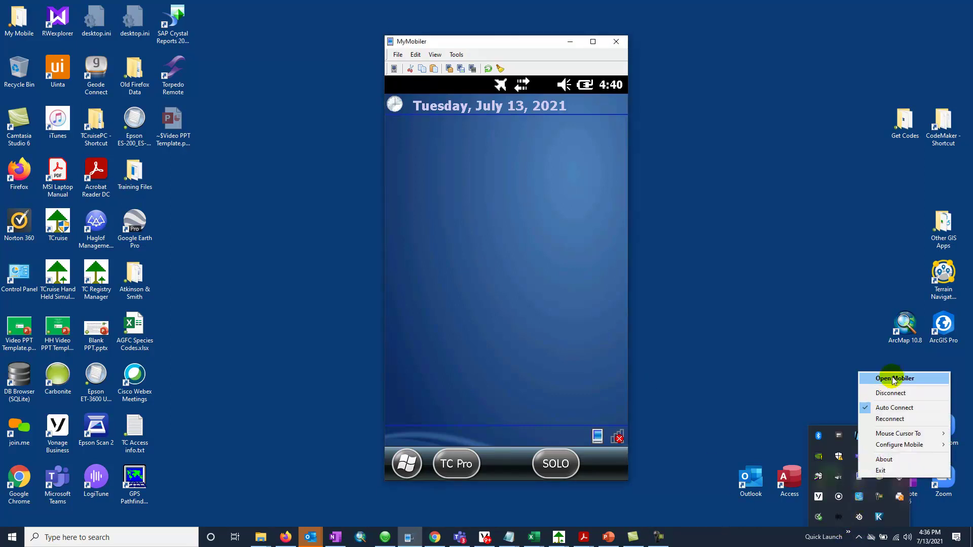
click(816, 311)
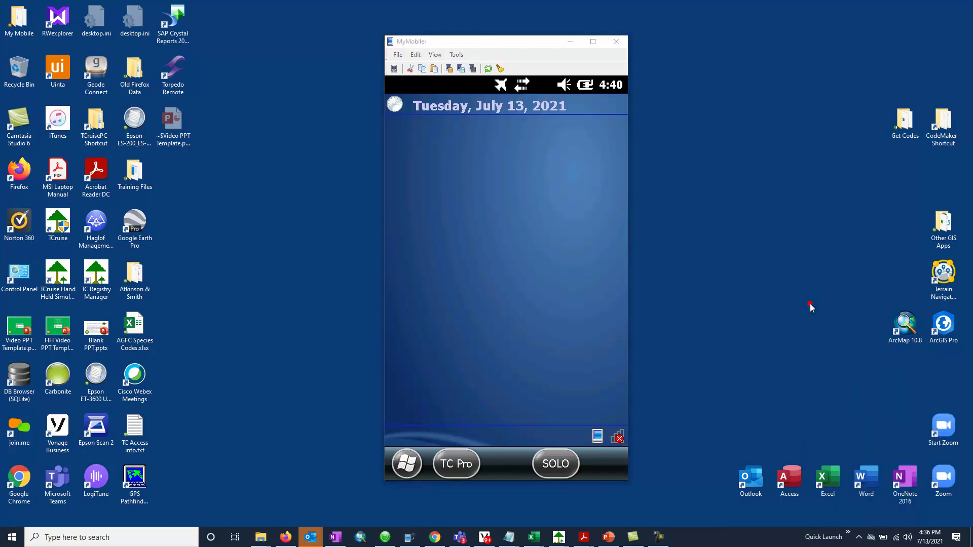
click(406, 465)
click(406, 469)
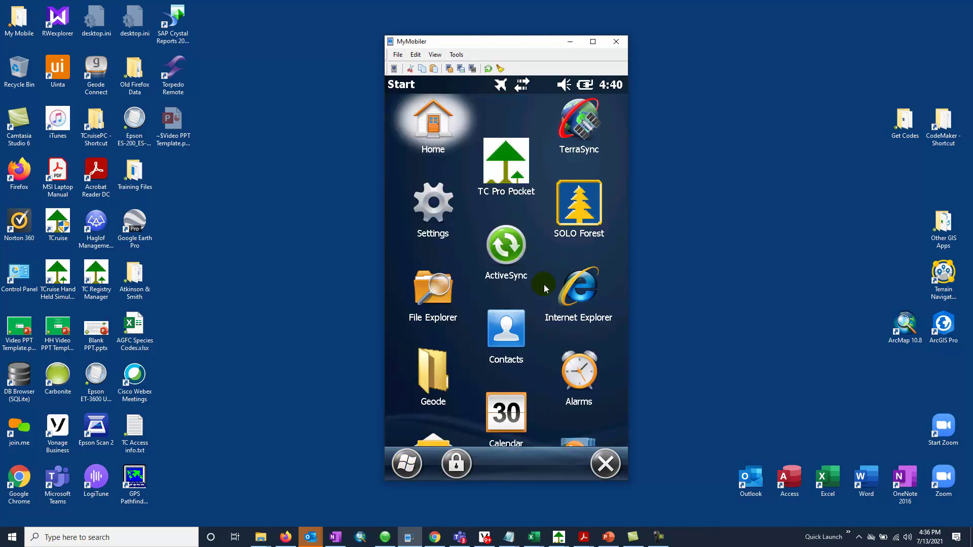
scroll(543, 299, down, 3)
scroll(534, 258, down, 3)
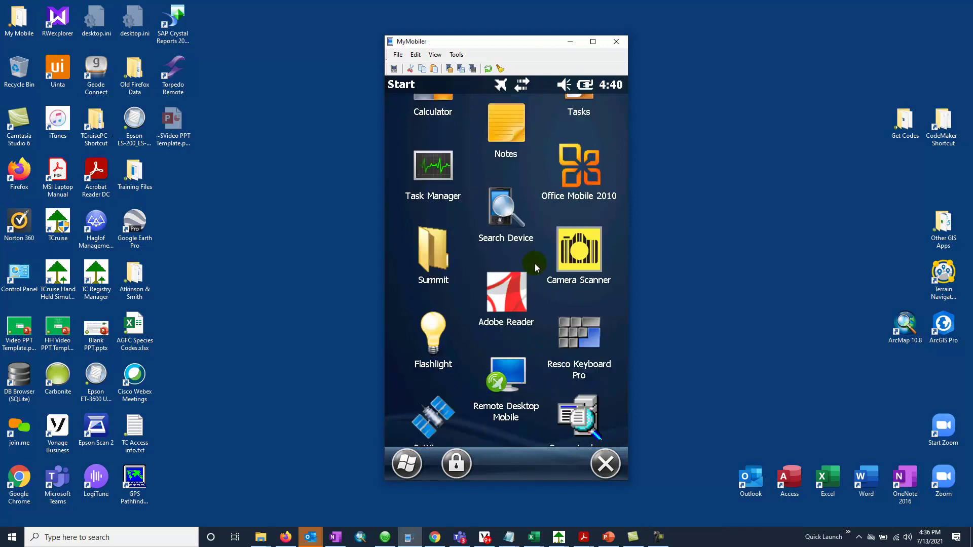
scroll(535, 269, down, 3)
scroll(539, 305, down, 1)
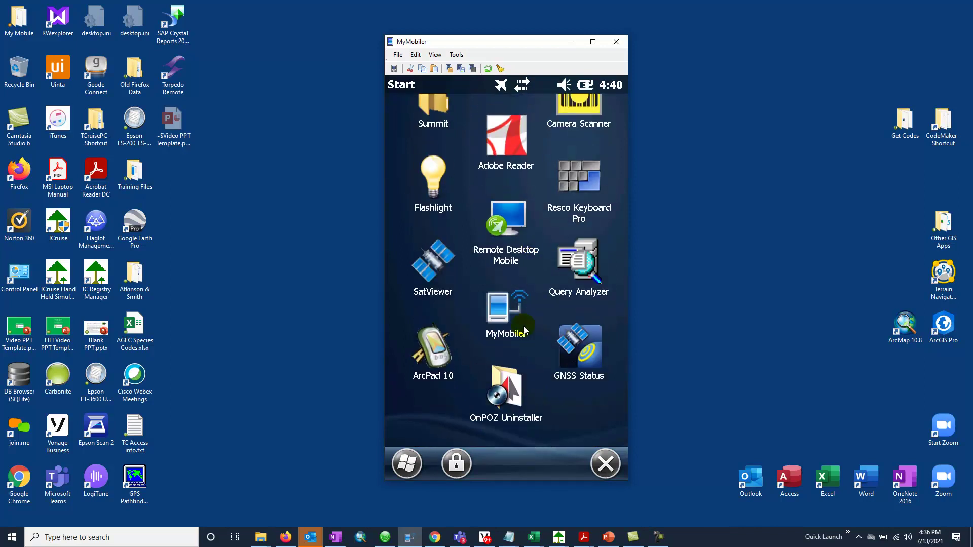
click(497, 316)
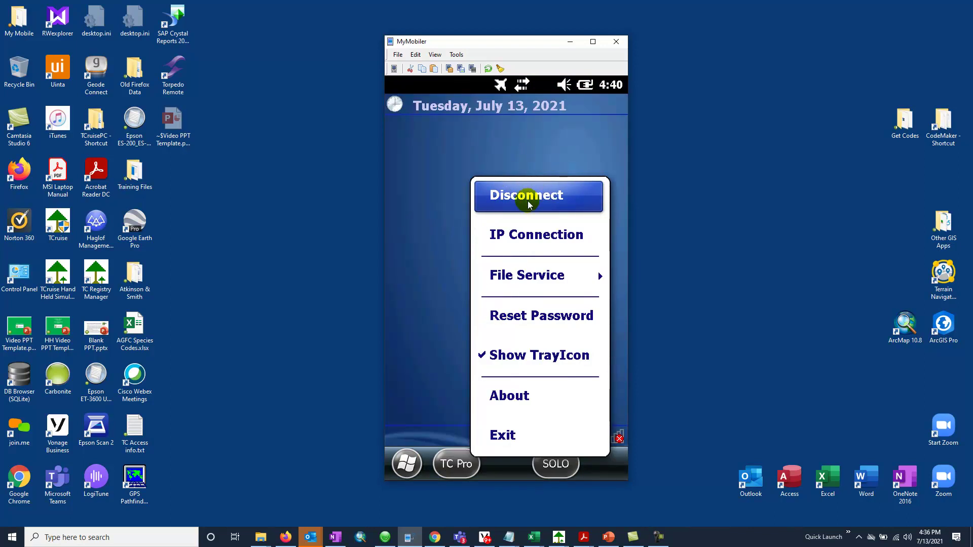
click(437, 378)
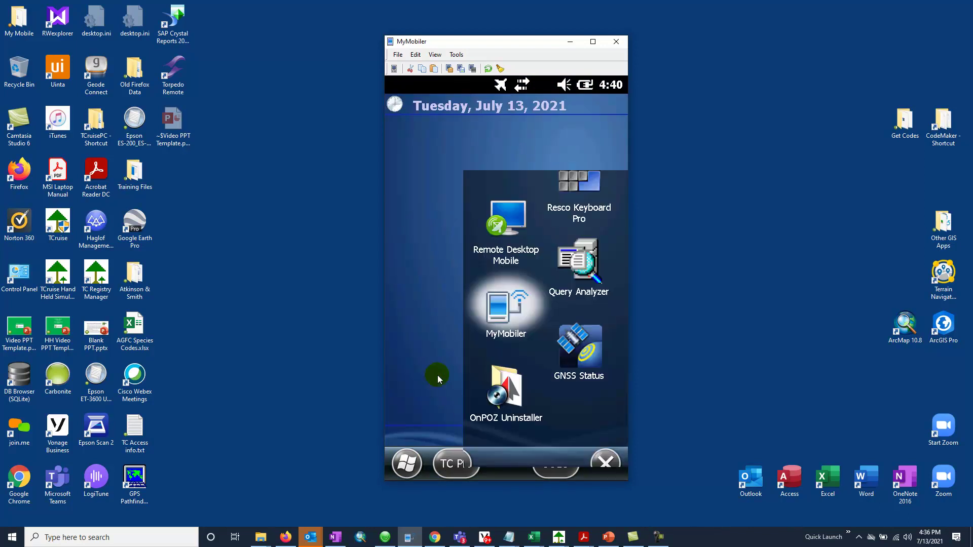